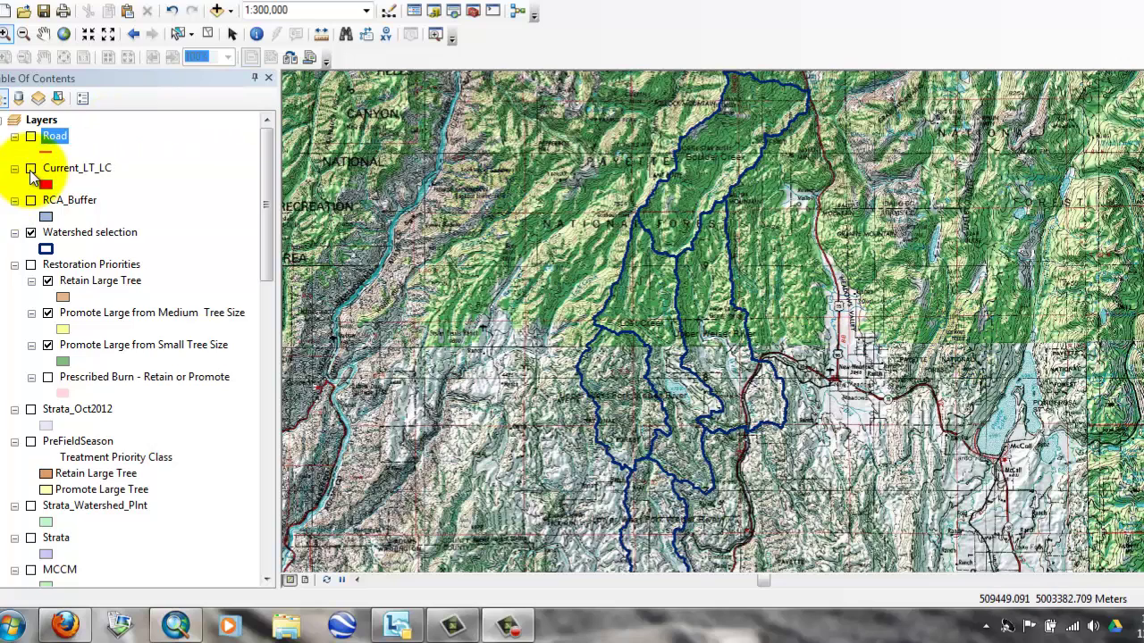
- Turn on the Current_LT_LC layer so the large-tree stands appear in red
click(30, 168)
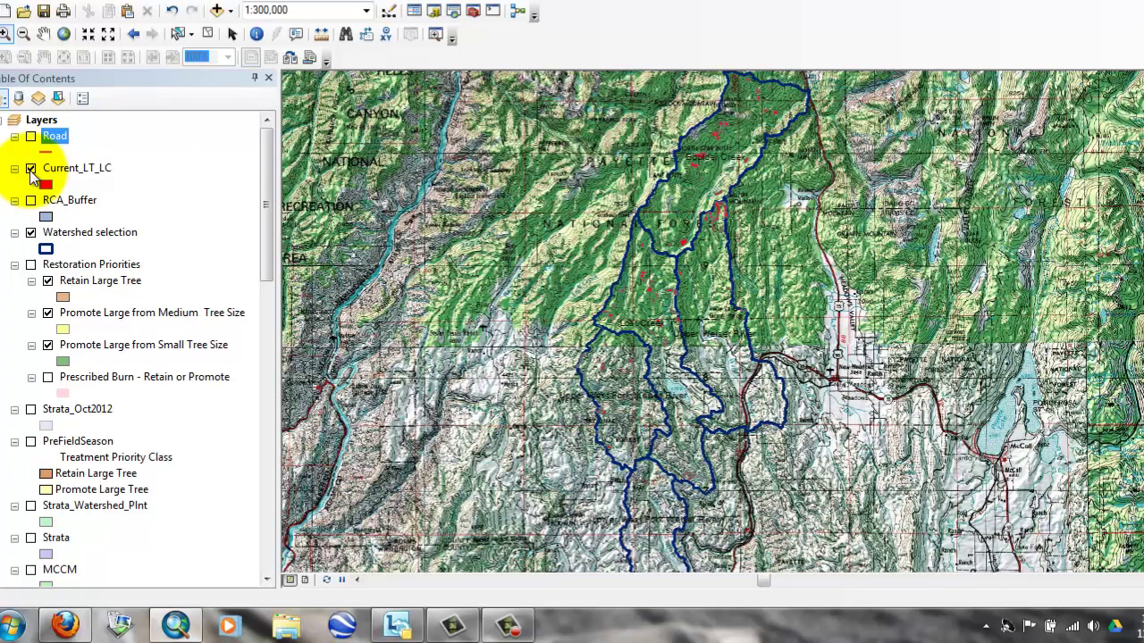
- Switch to the Select Elements tool
click(234, 37)
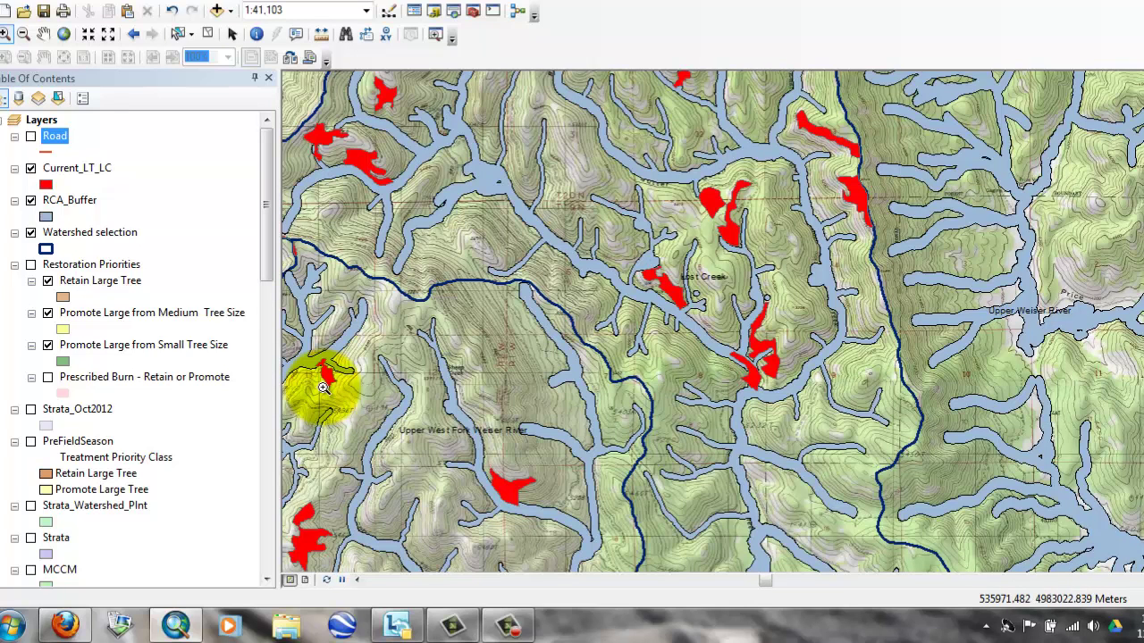
- Hide both Promote Large sublayers and turn on the Restoration Priorities group to show only Retain Large Tree
click(48, 312)
click(47, 345)
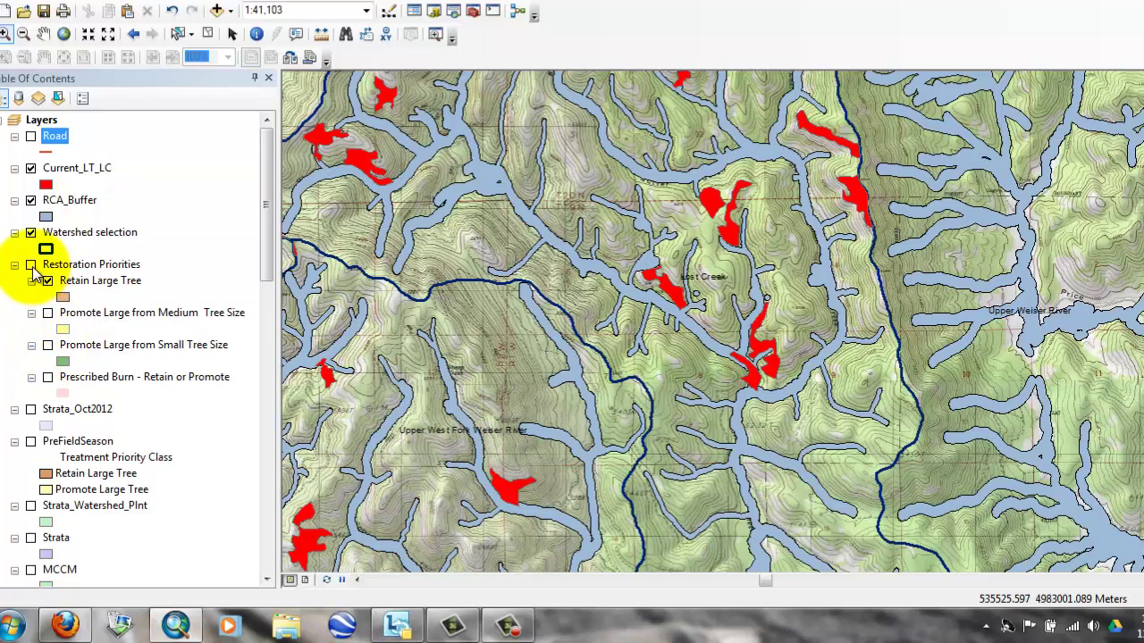
click(31, 265)
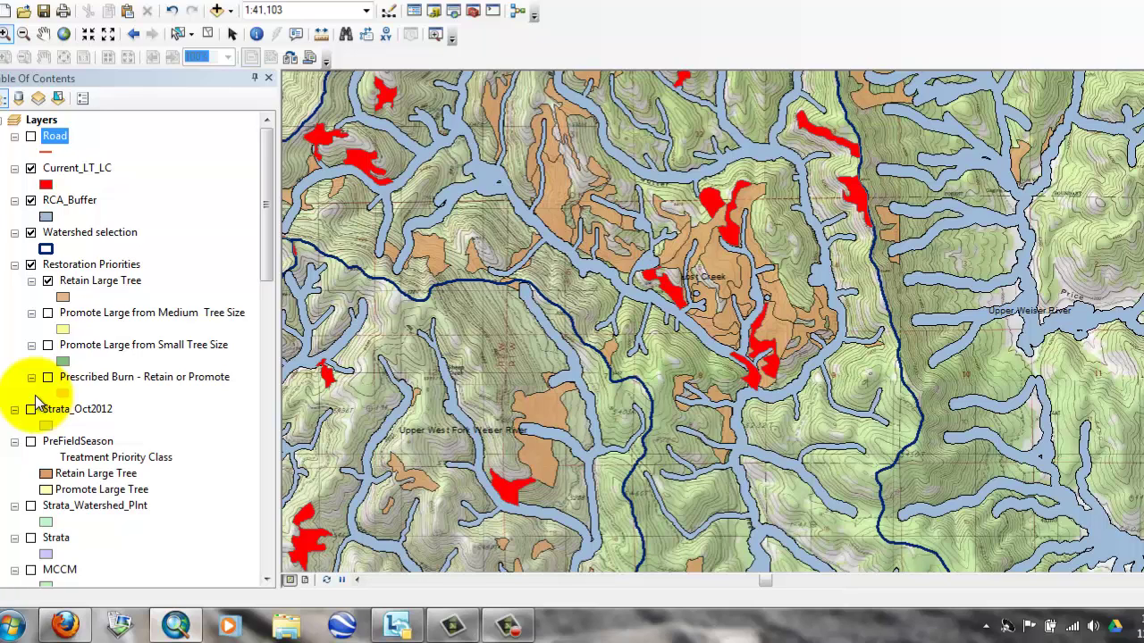
- Show the Promote Large from Medium and Small Tree Size areas, panning to recentre Lost Creek
click(48, 313)
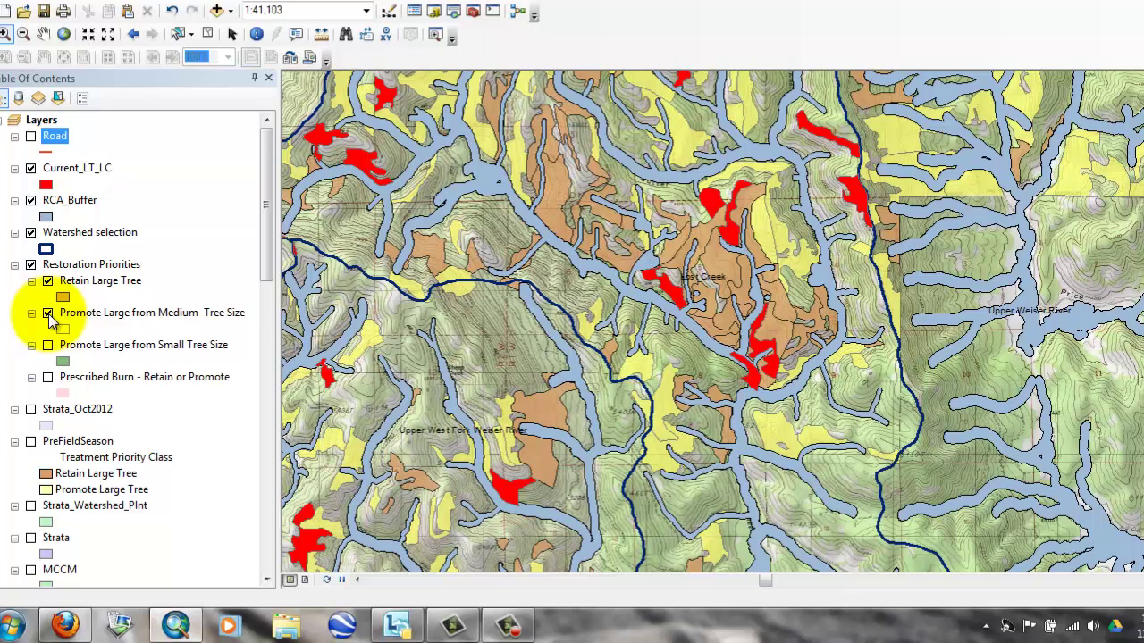
key(c)
drag(696, 253, 671, 388)
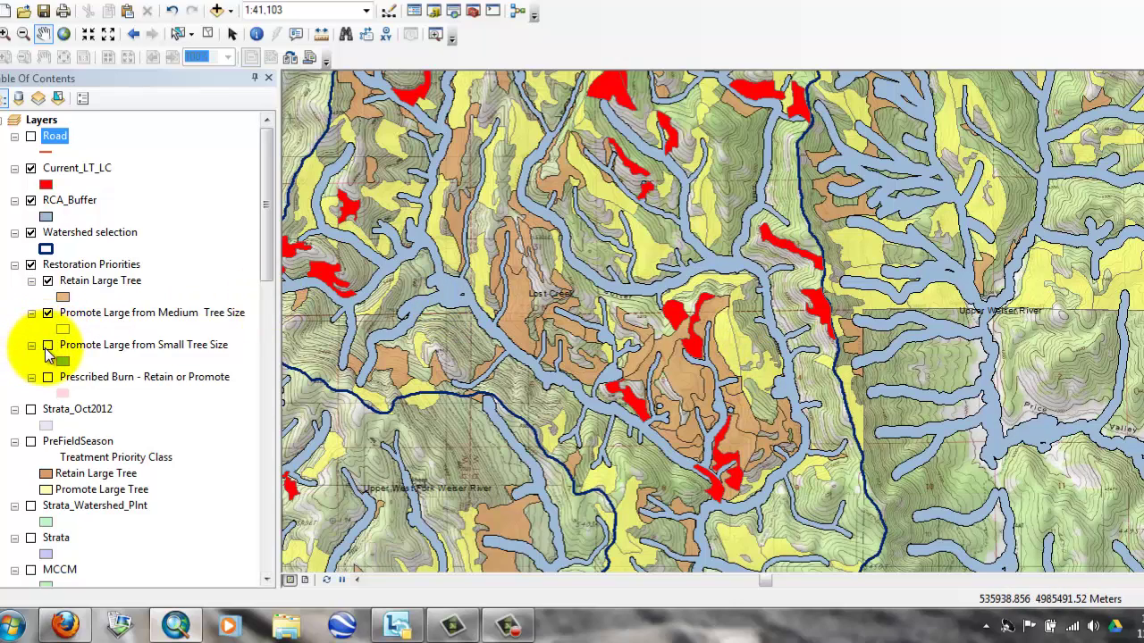
click(47, 348)
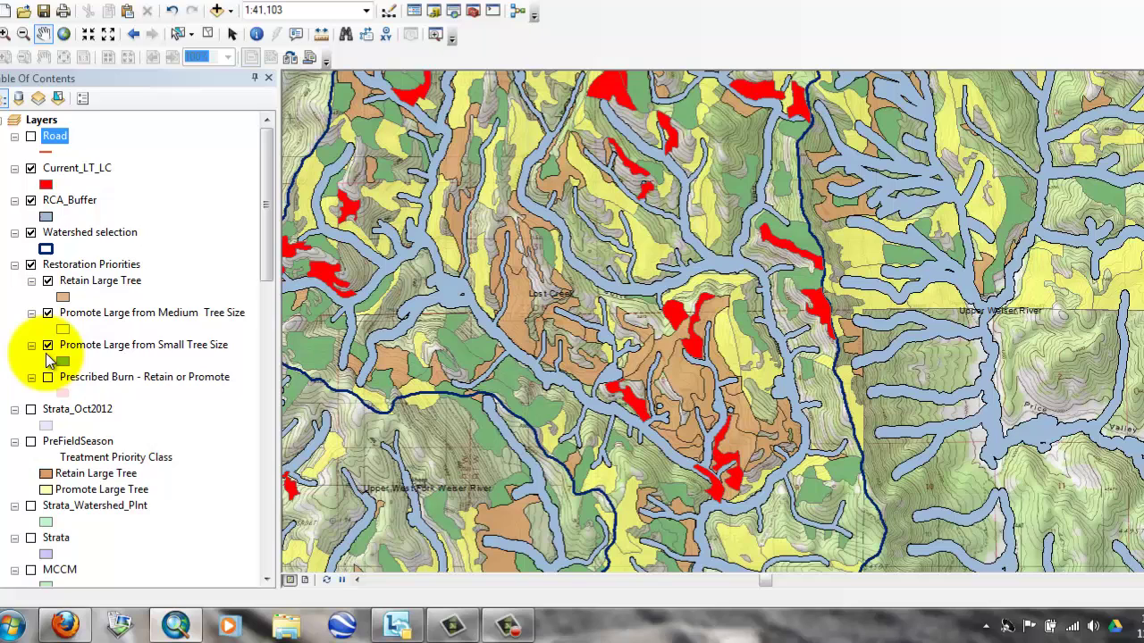
- Measure a six-vertex block around Lost Creek: 3,047.1 acres with a 58,236-foot perimeter
click(321, 34)
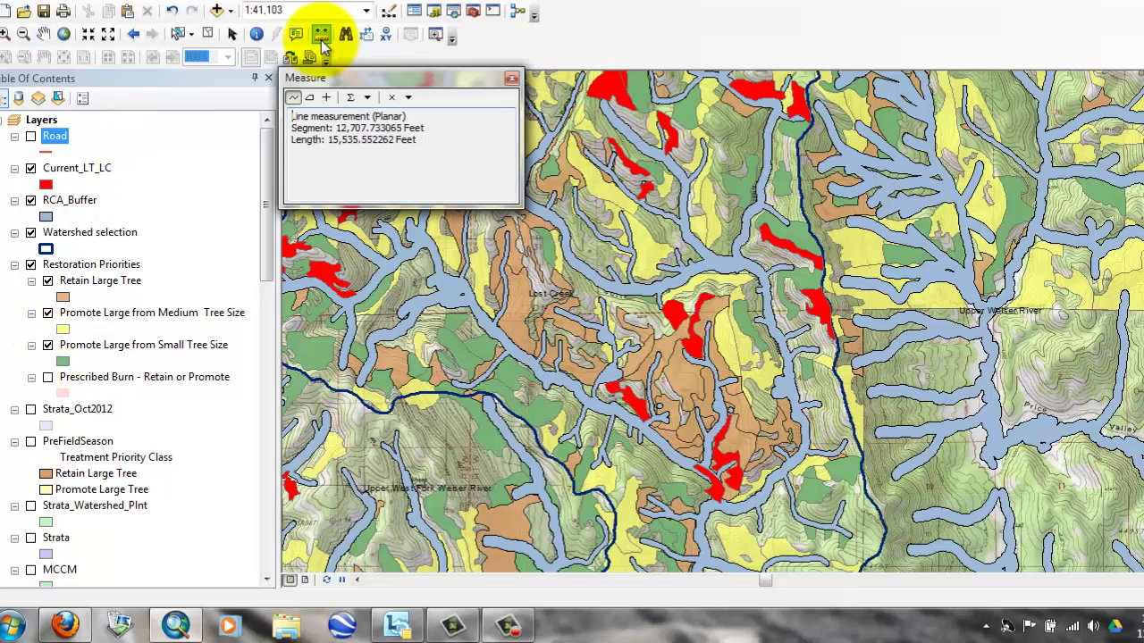
click(309, 98)
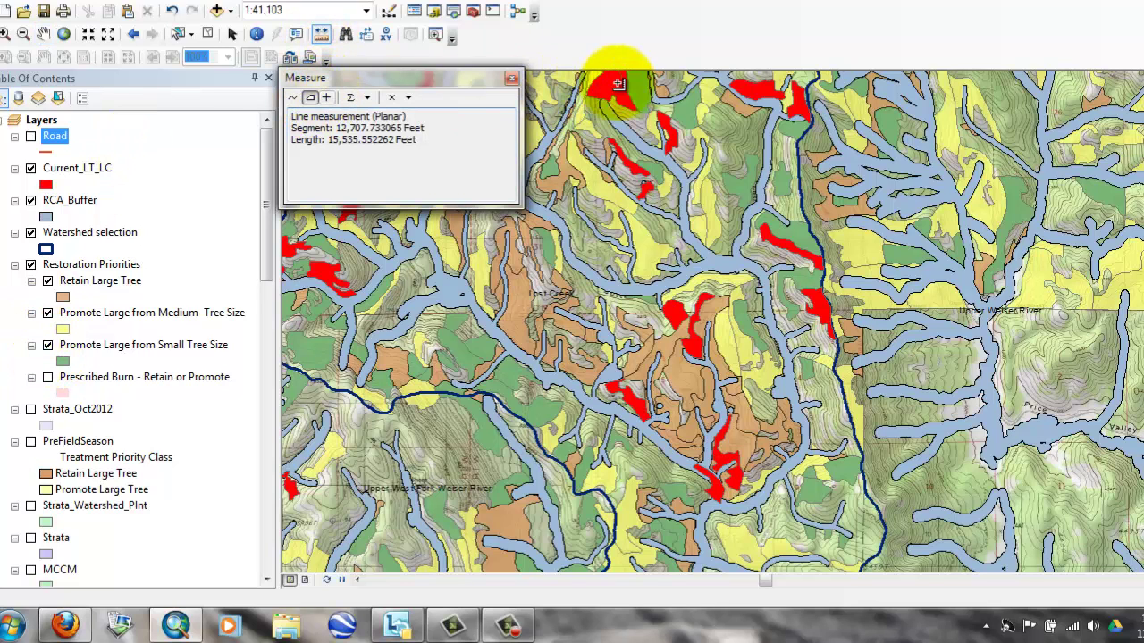
click(646, 77)
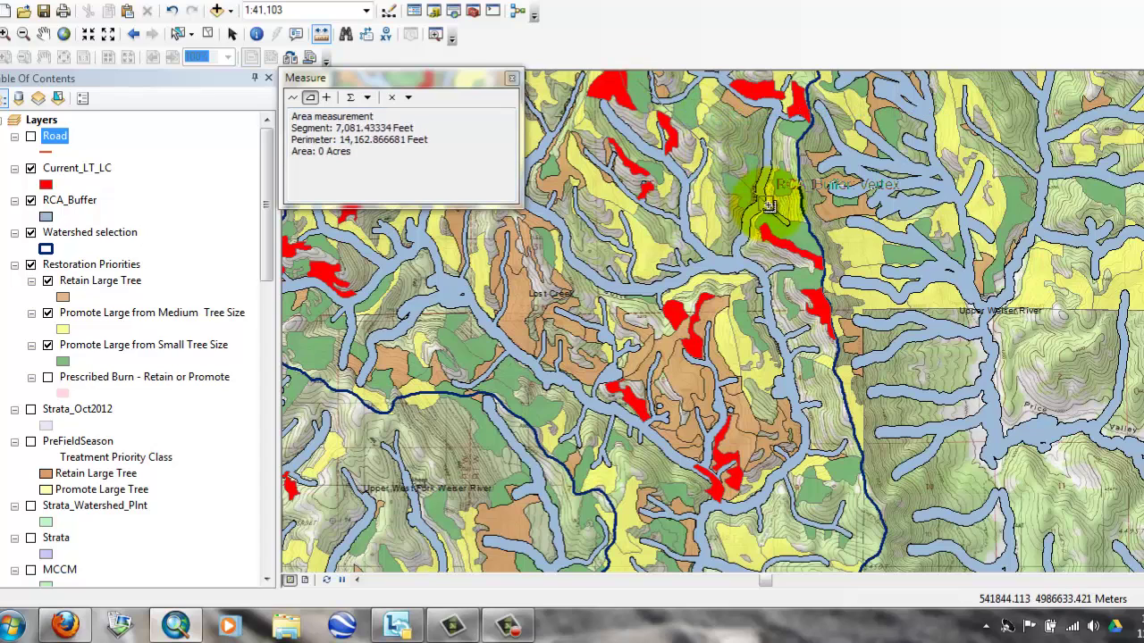
click(767, 193)
click(817, 447)
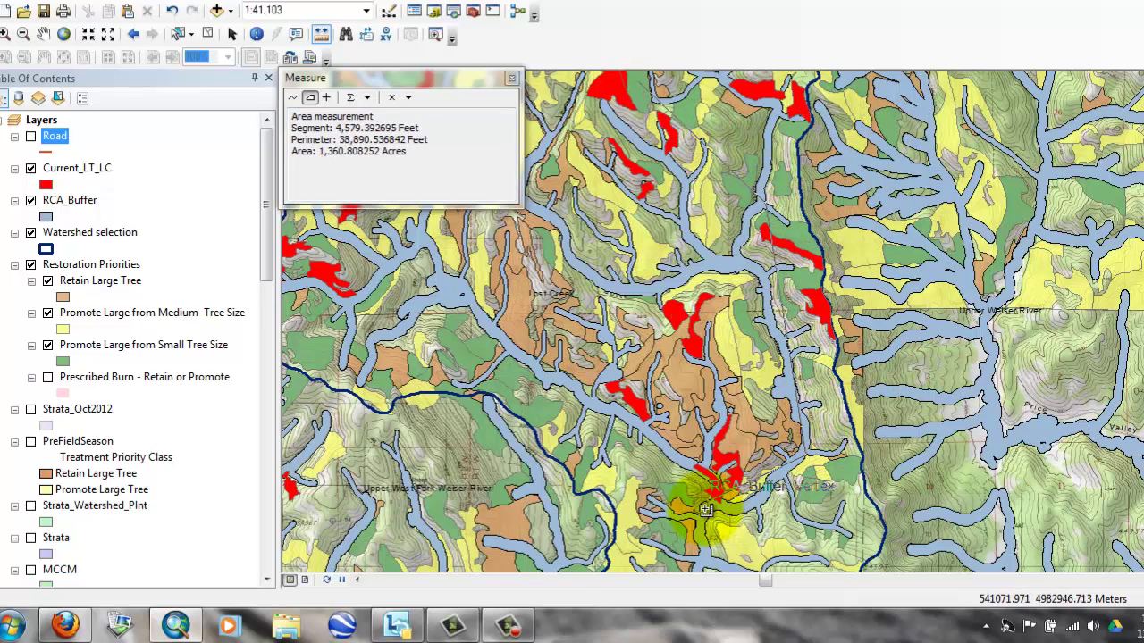
click(684, 536)
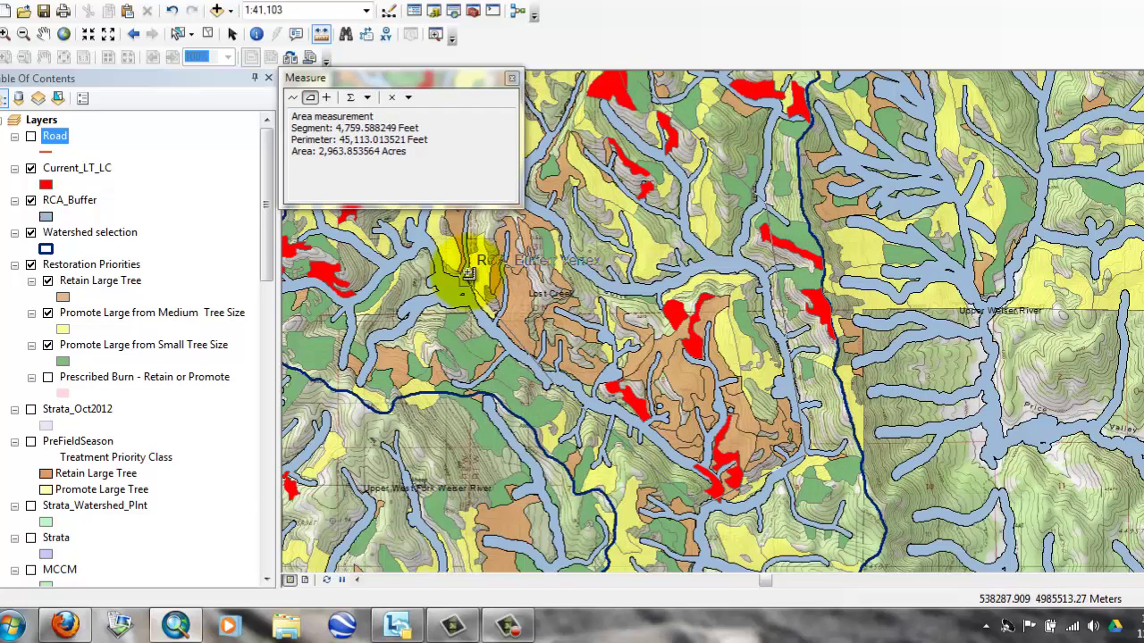
click(463, 249)
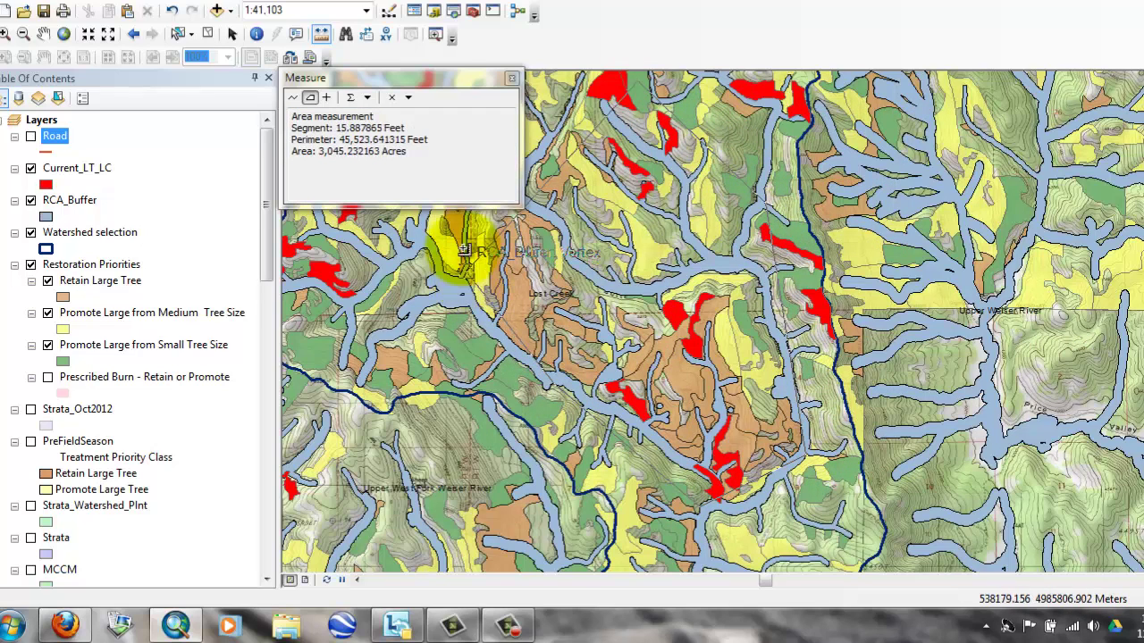
click(529, 120)
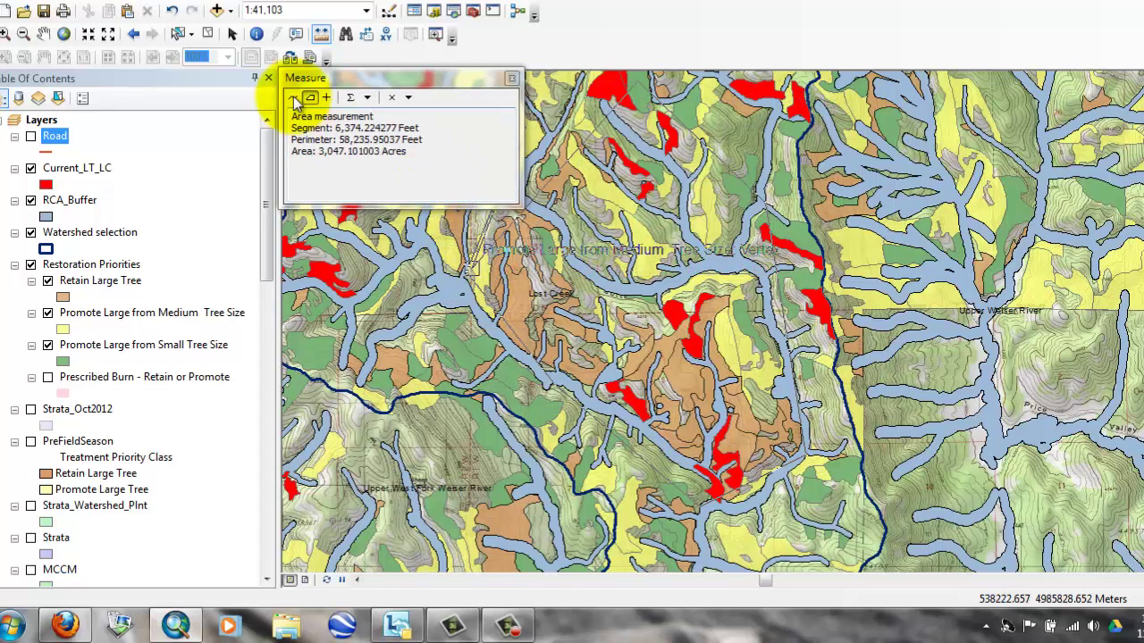
click(233, 34)
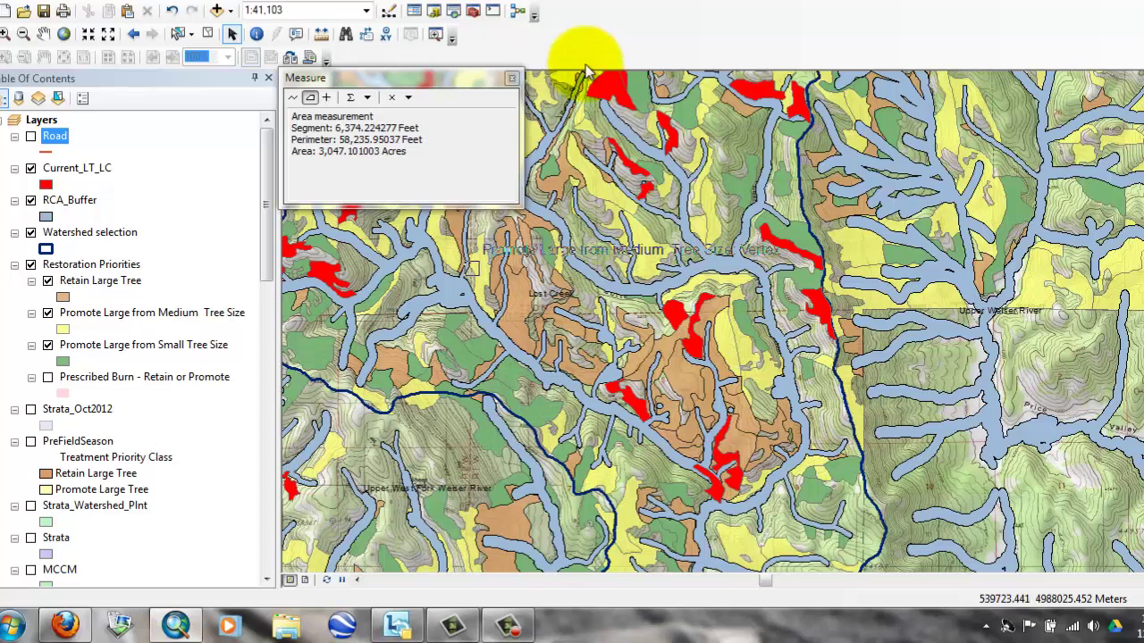
- Close the Measure window, and turn the Road layer on and back off
click(512, 77)
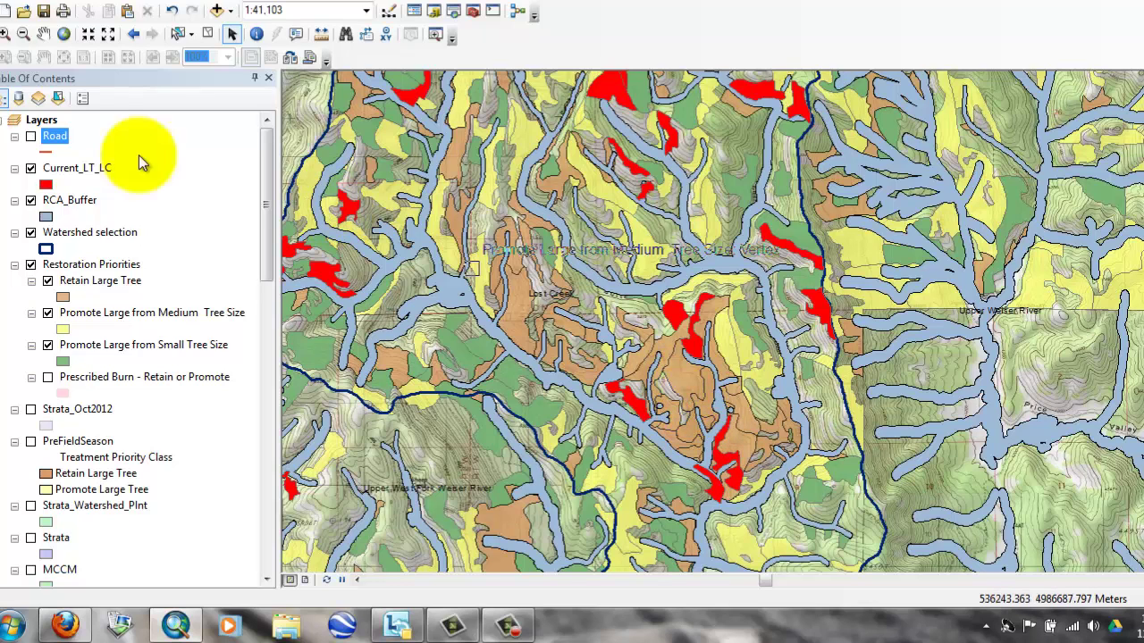
click(31, 137)
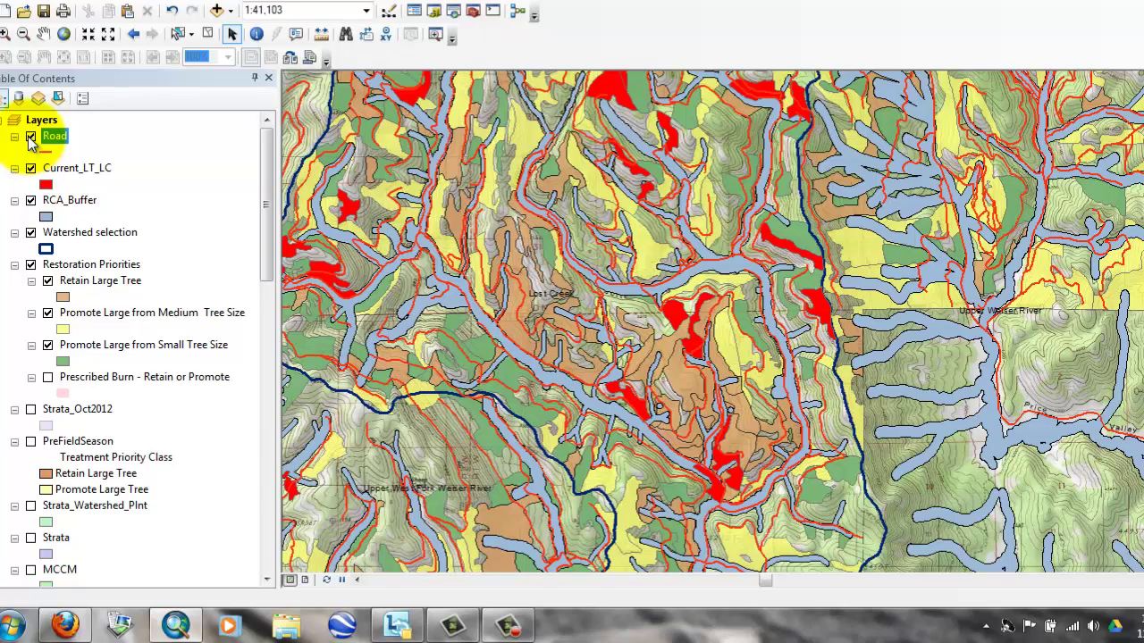
click(31, 136)
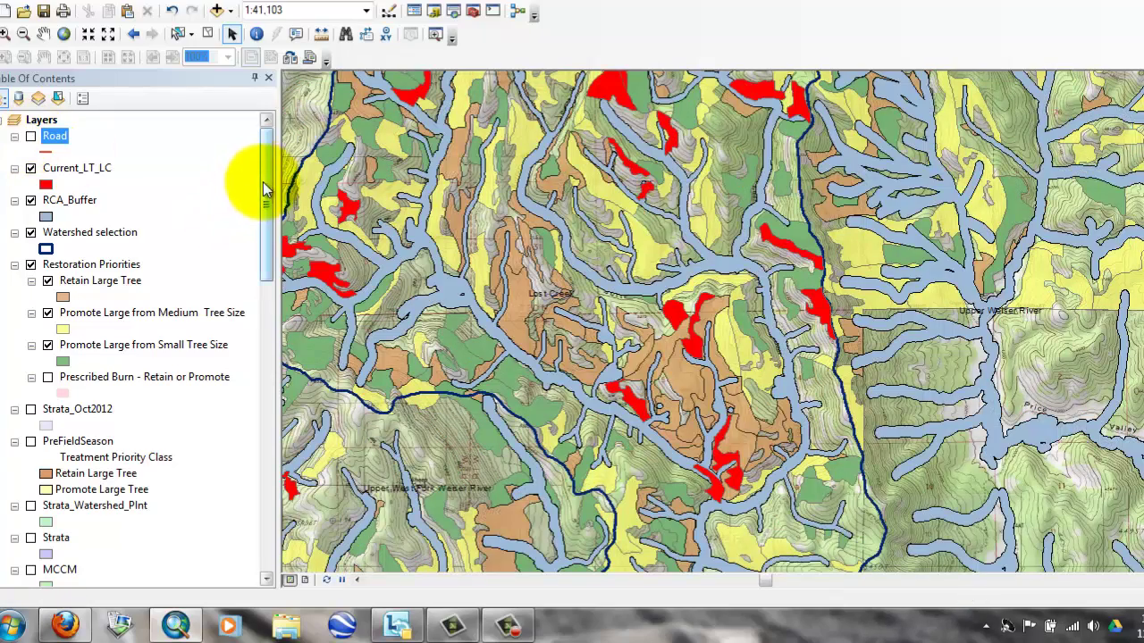
- Replace the topo Basemap with the 2011 Natural Color + IR 1-meter NAIP Idaho imagery
drag(261, 183, 288, 547)
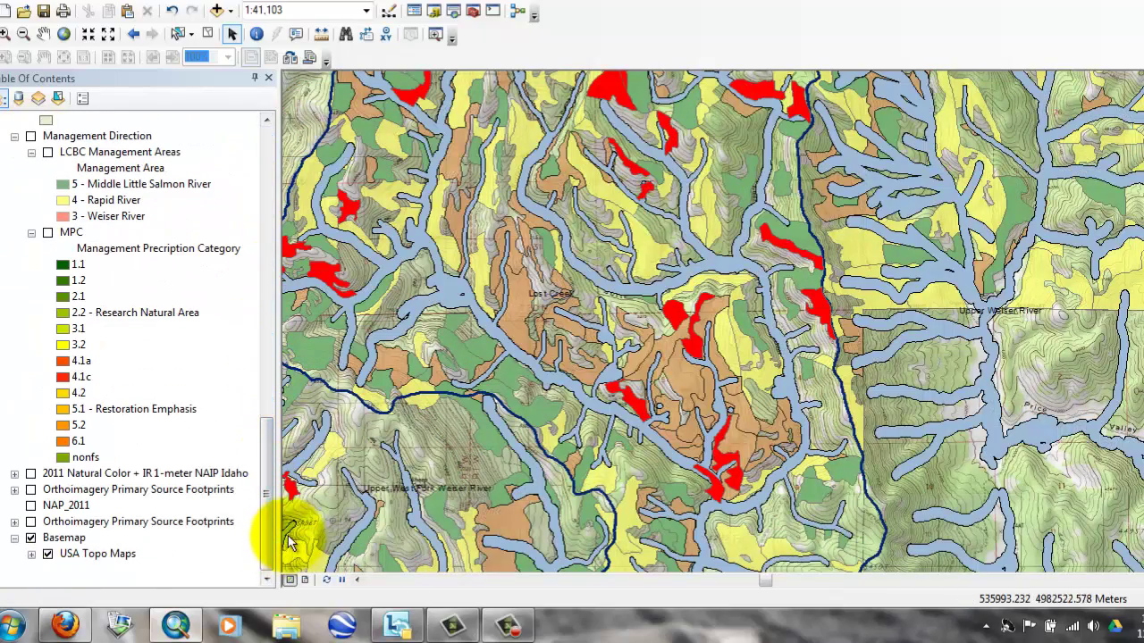
click(31, 538)
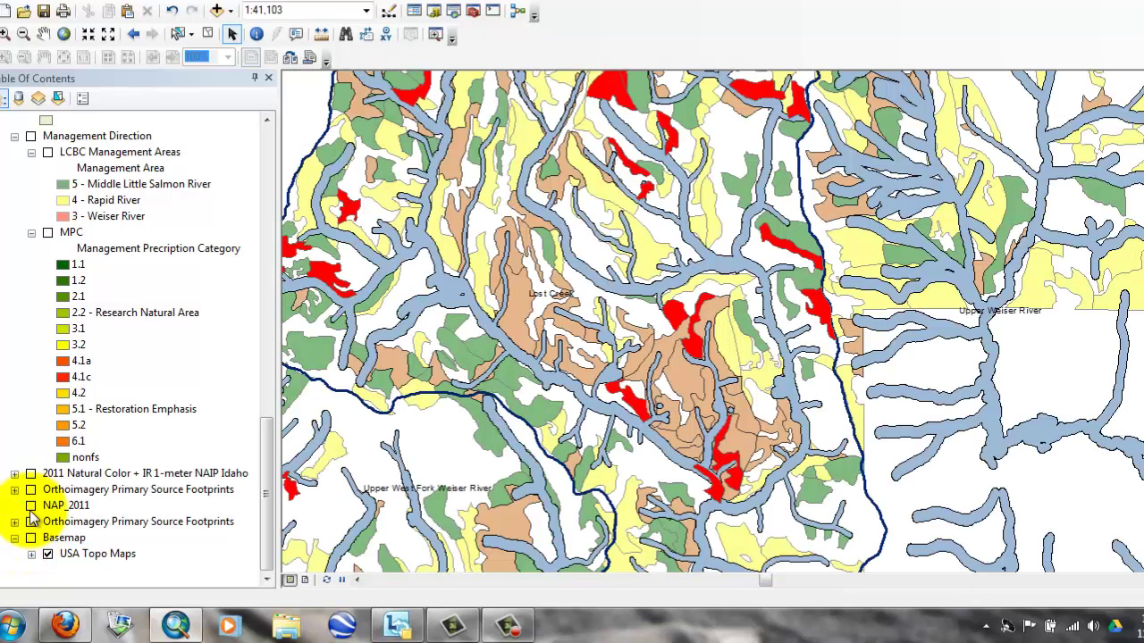
click(30, 474)
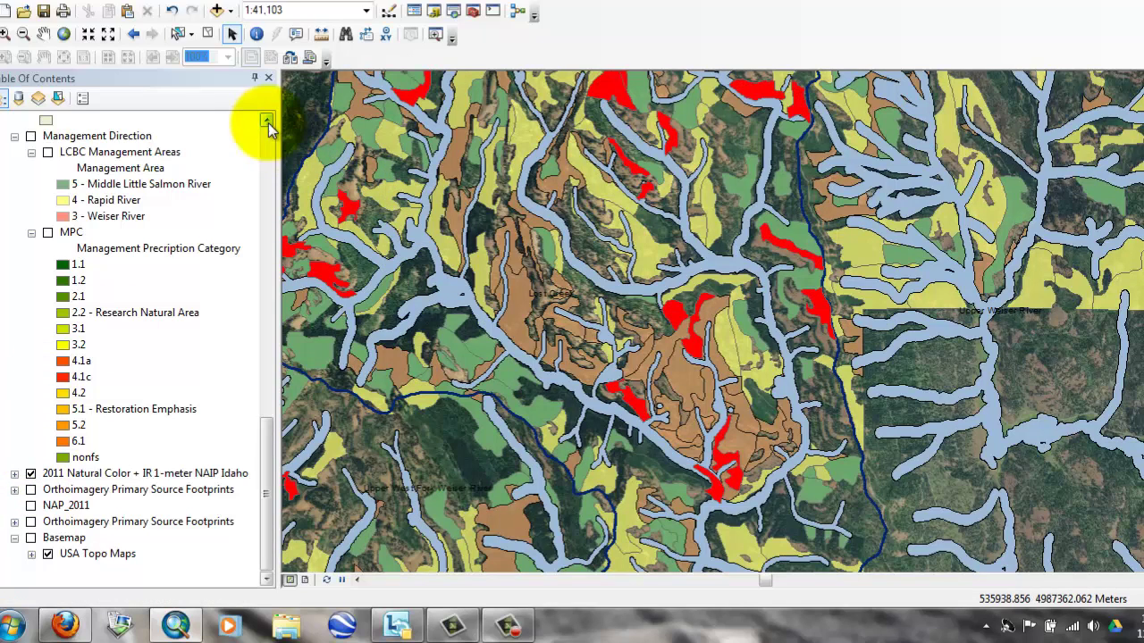
click(269, 134)
click(269, 134)
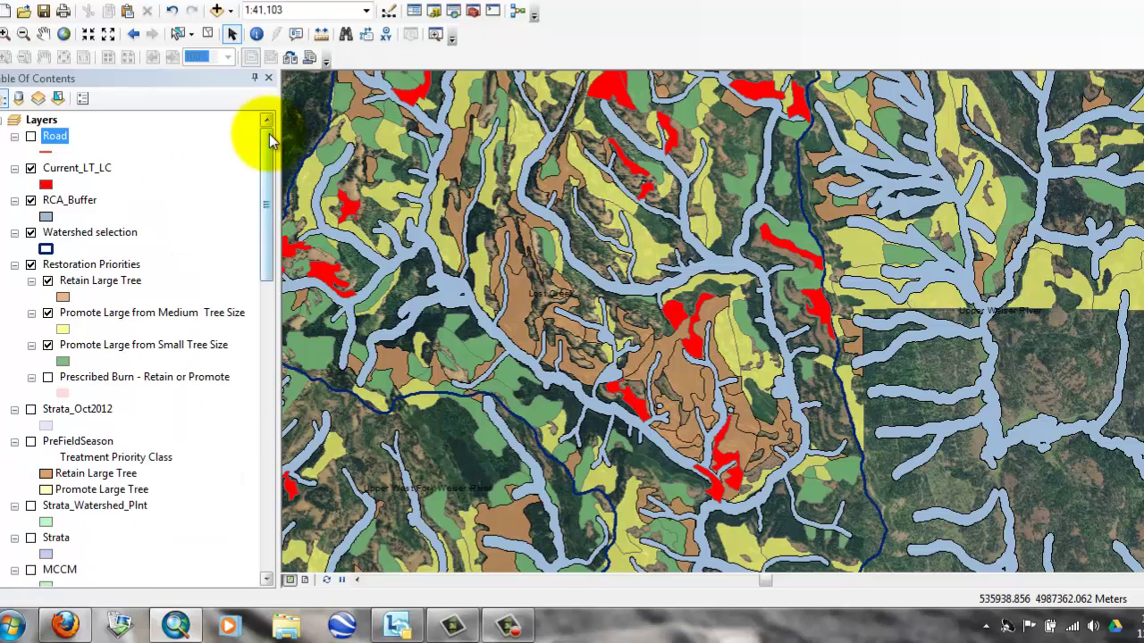
click(48, 282)
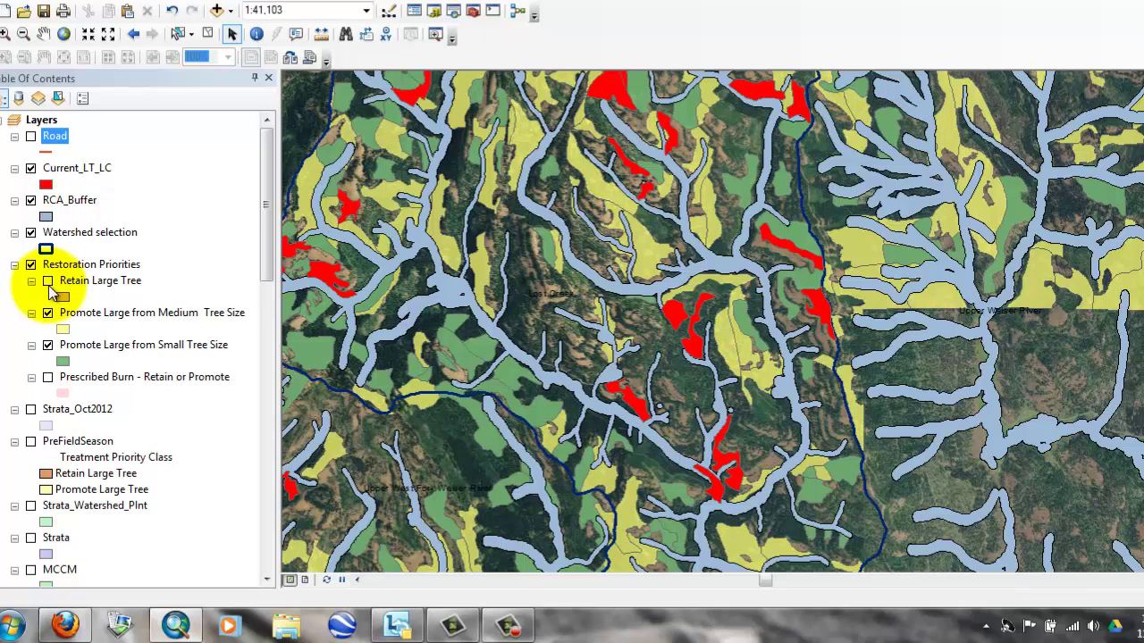
click(48, 282)
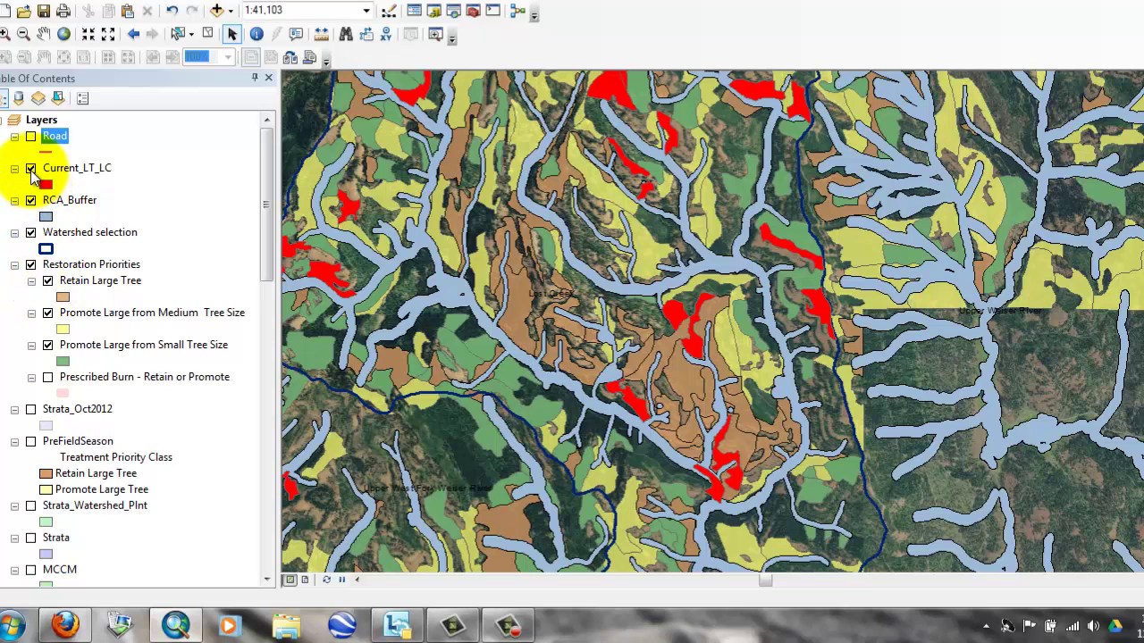
click(31, 170)
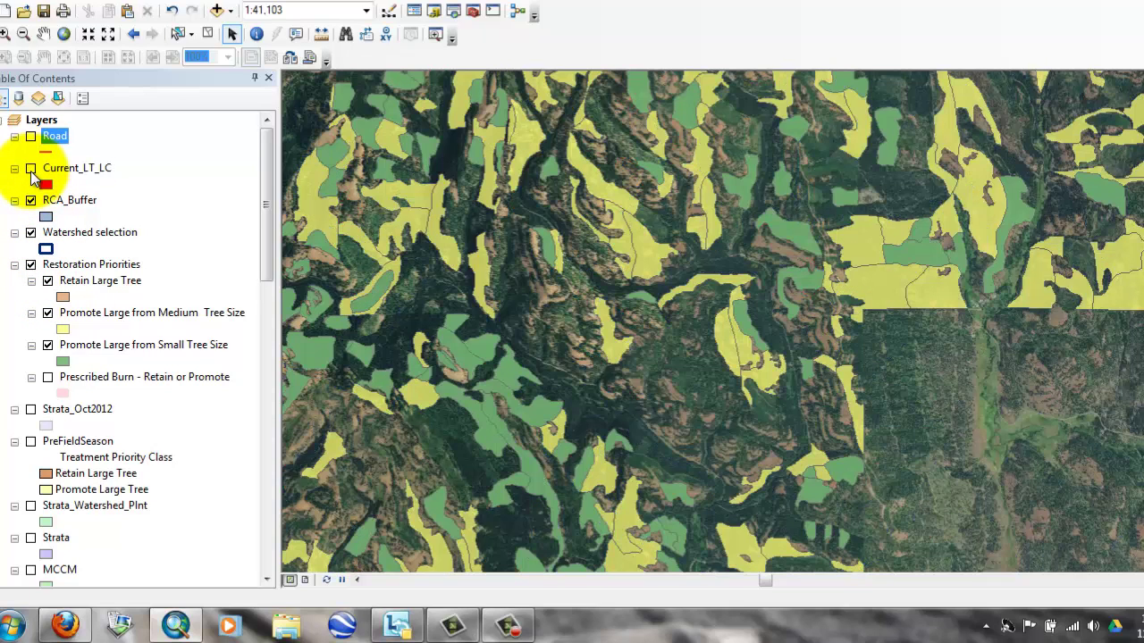
click(31, 170)
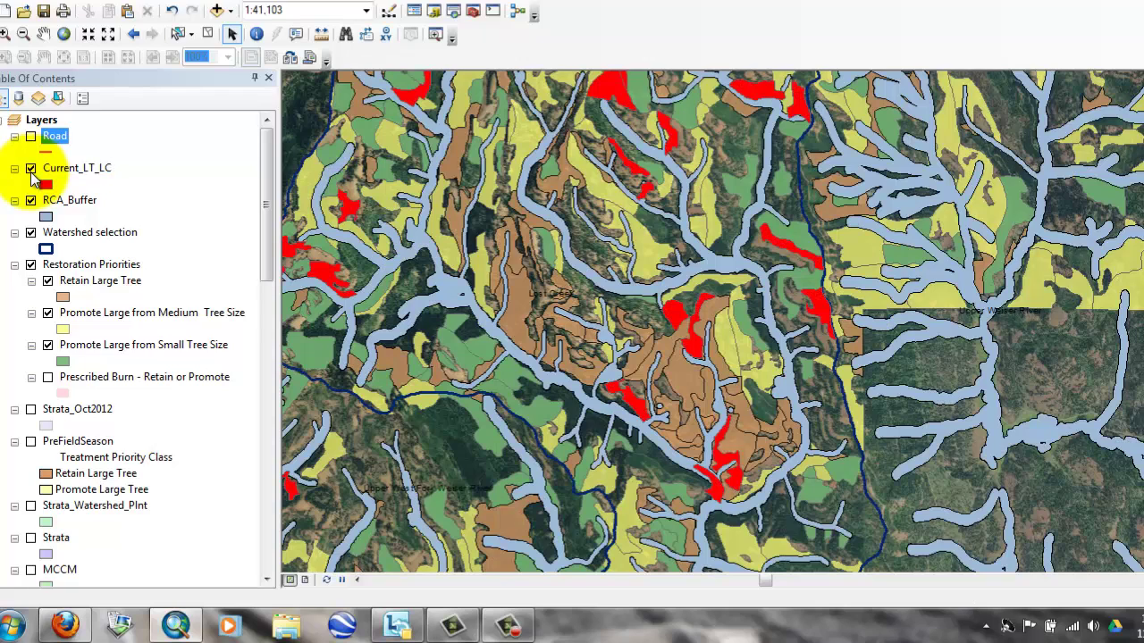
click(31, 169)
click(32, 170)
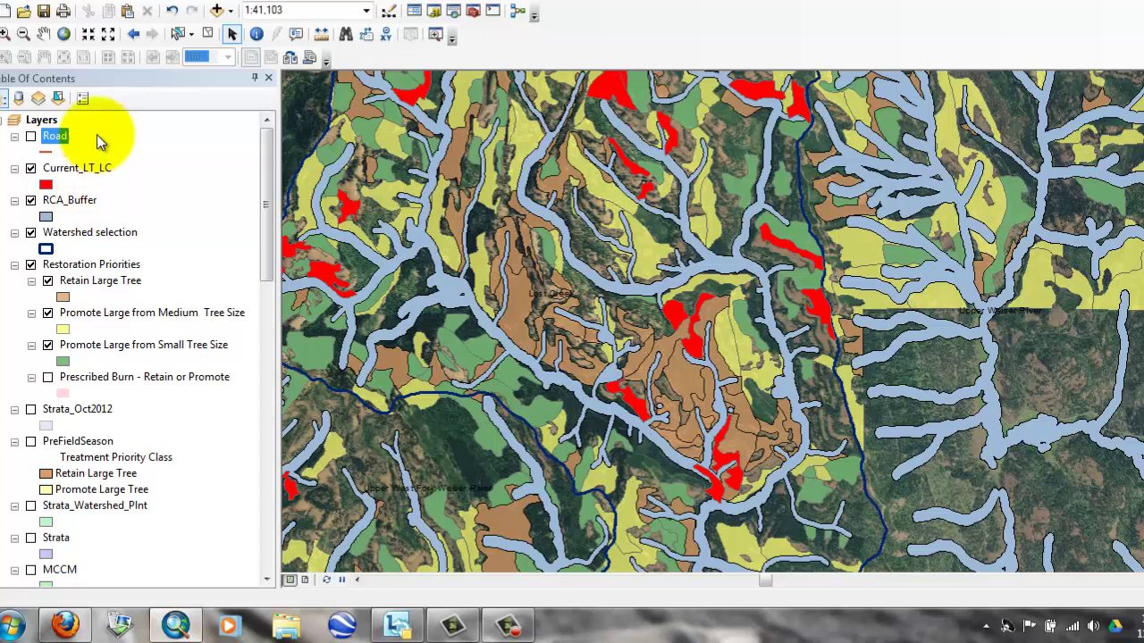
- Jump to the Upper West Fork Weiser River bookmark and zoom in on its large-tree stands
click(120, 1)
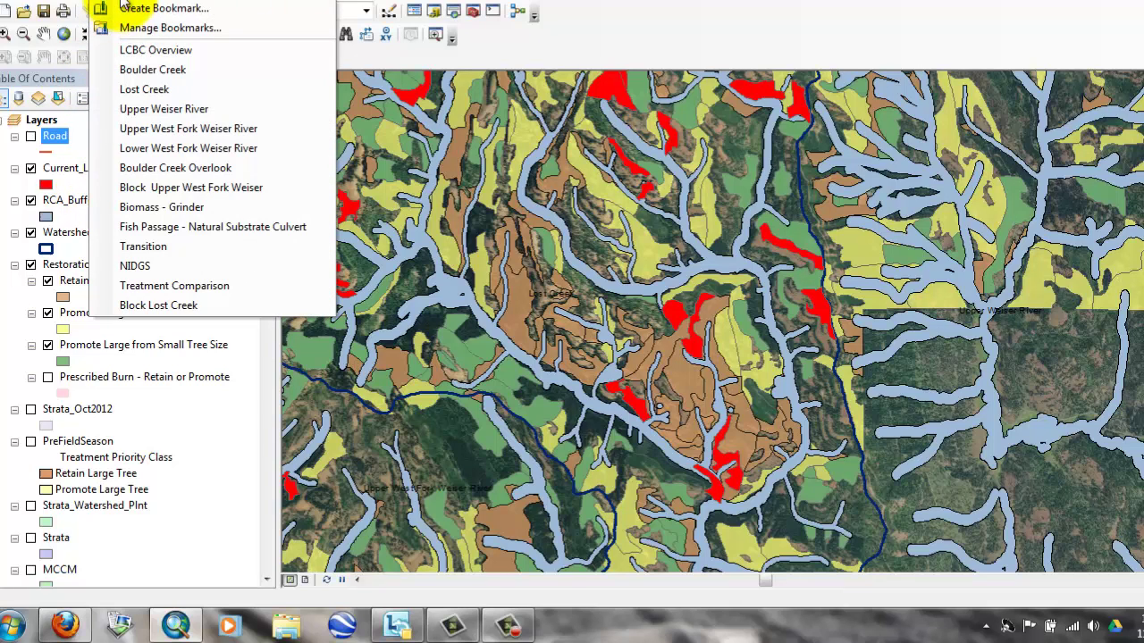
click(144, 125)
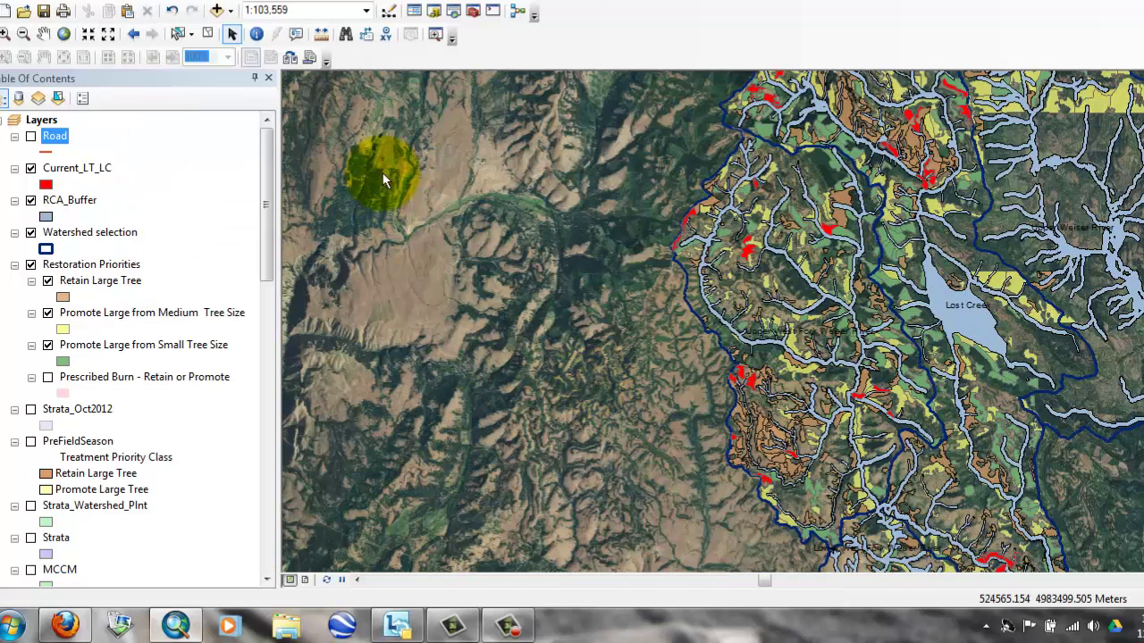
click(5, 34)
drag(699, 333, 863, 497)
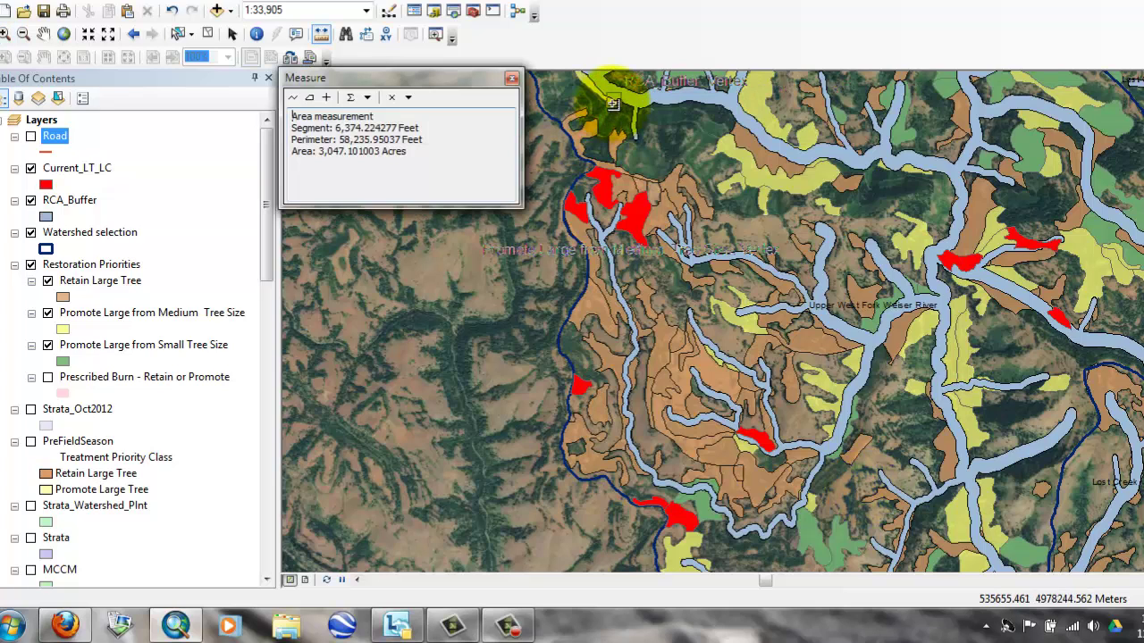
click(613, 103)
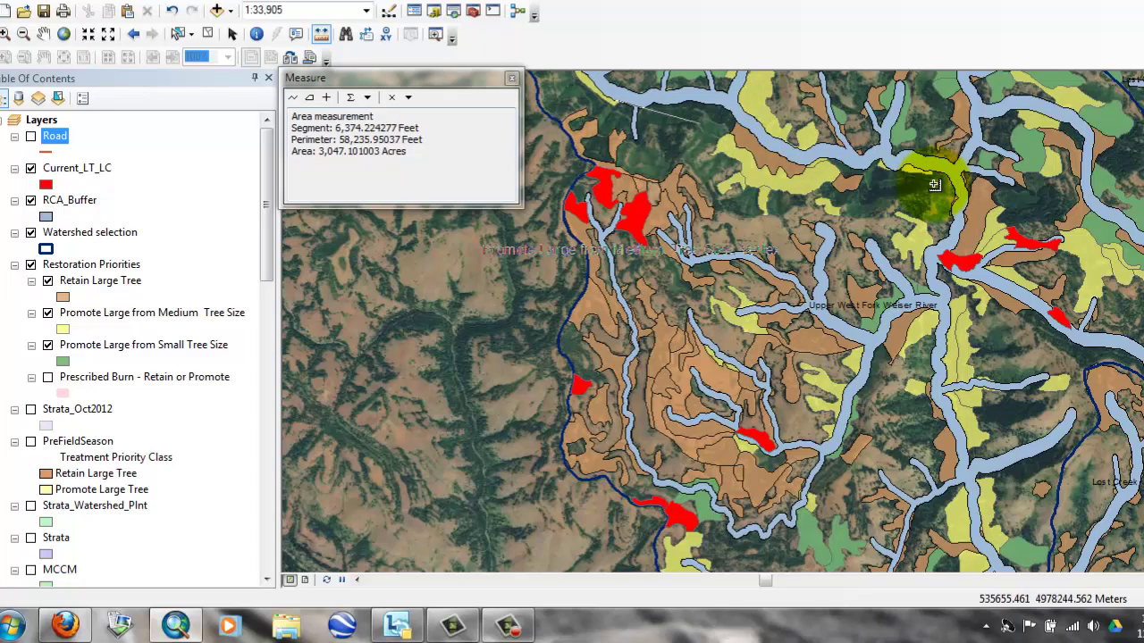
click(932, 212)
click(930, 252)
click(872, 350)
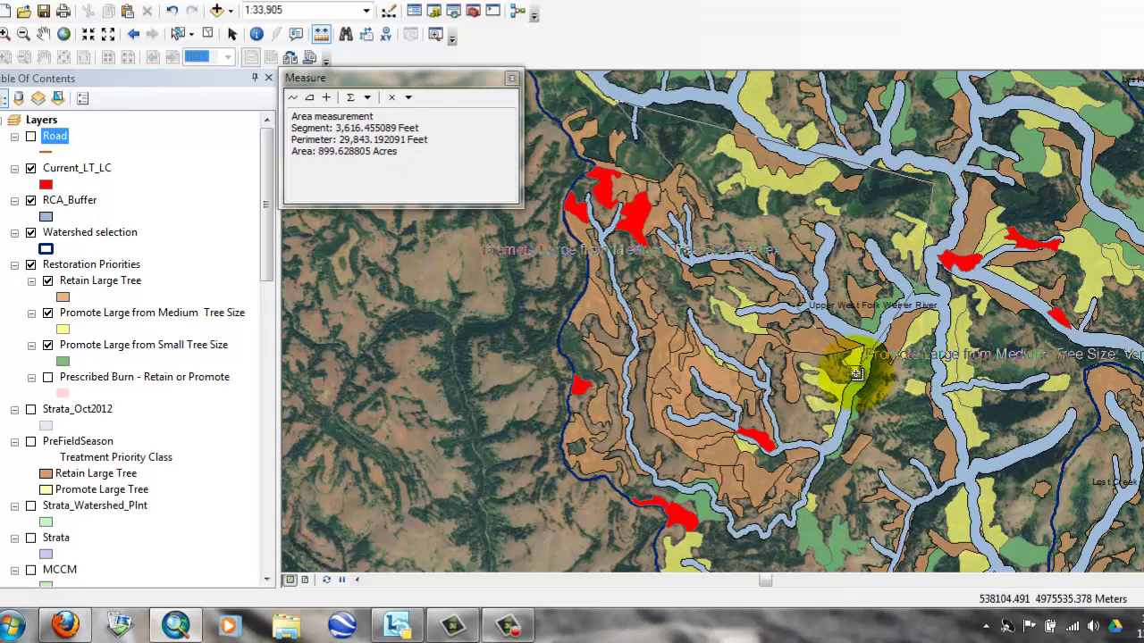
click(847, 444)
click(758, 523)
click(601, 456)
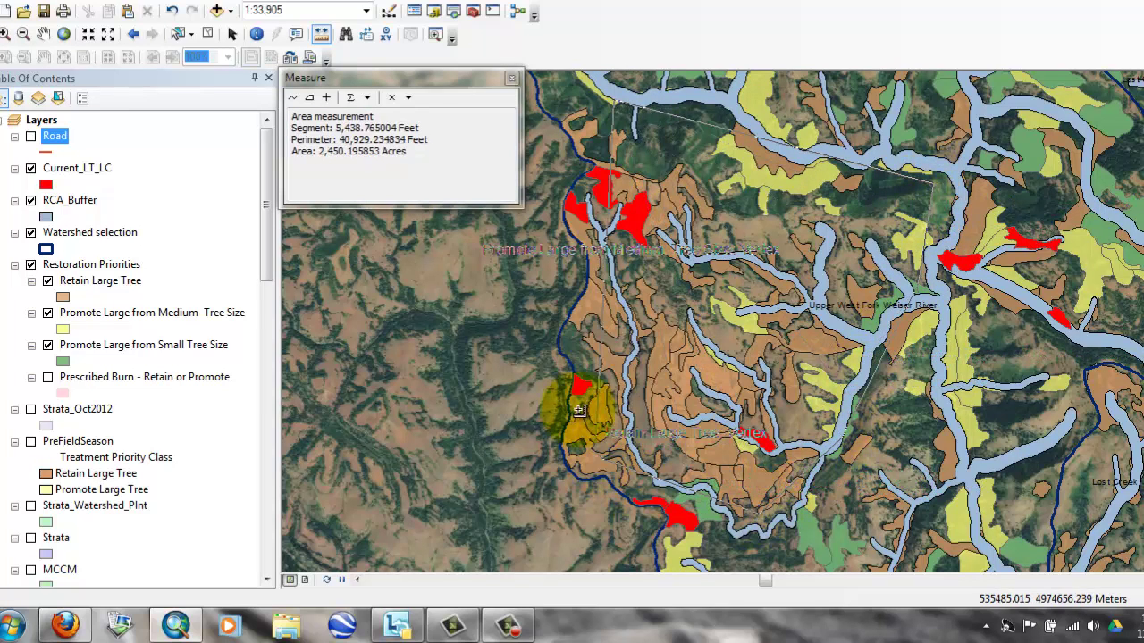
click(563, 306)
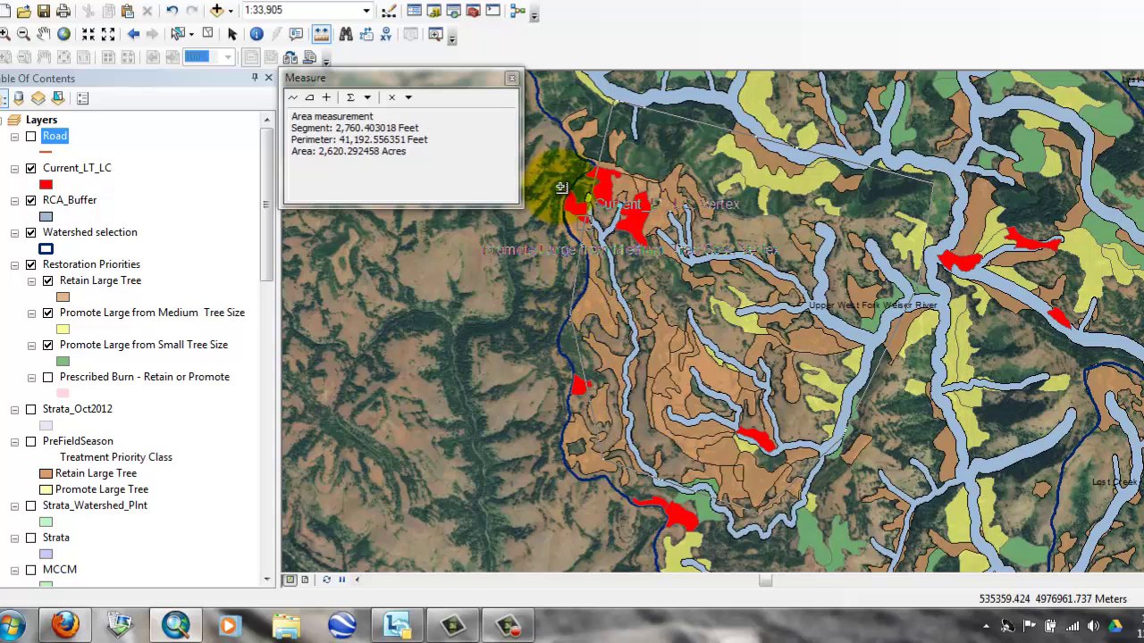
click(511, 78)
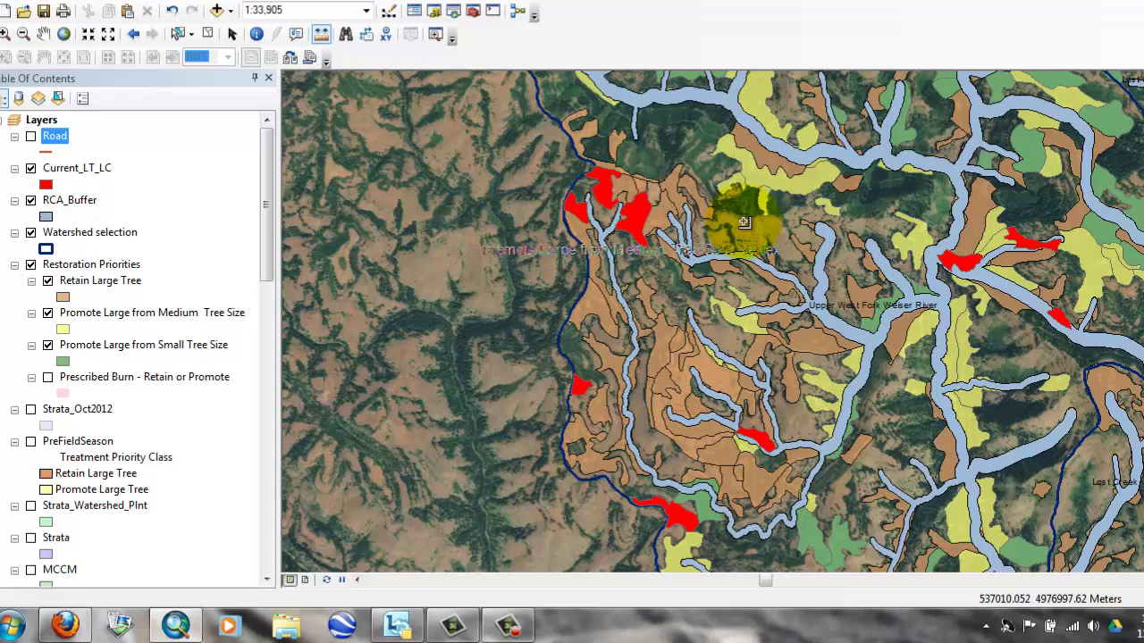
click(229, 39)
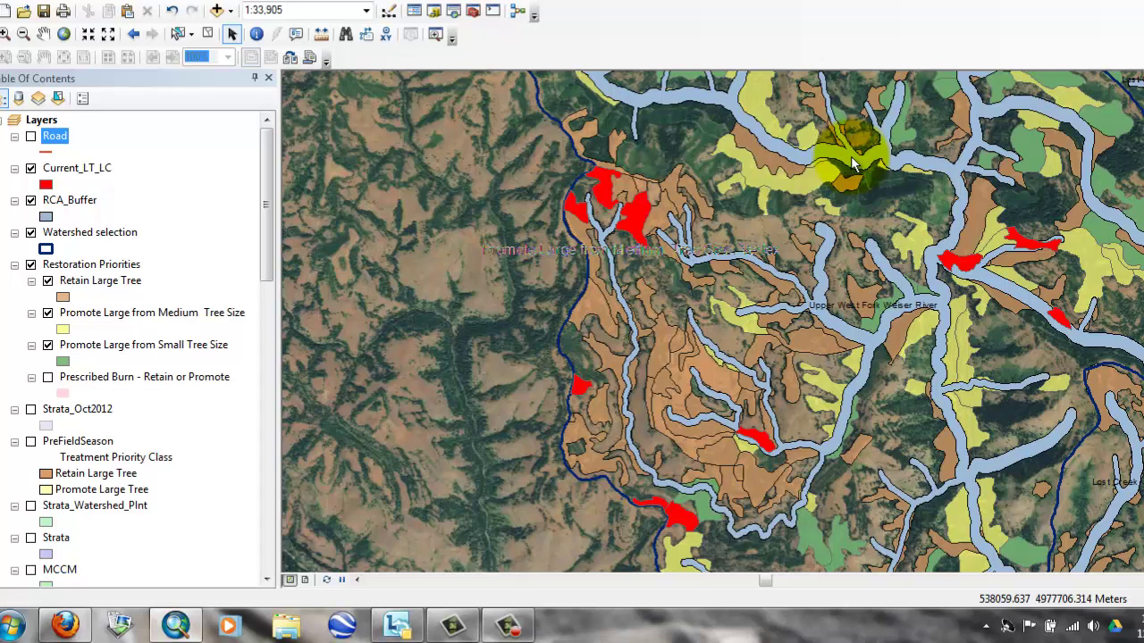
- Jump to the Boulder Creek bookmark and zoom in on the upper watershed
click(101, 4)
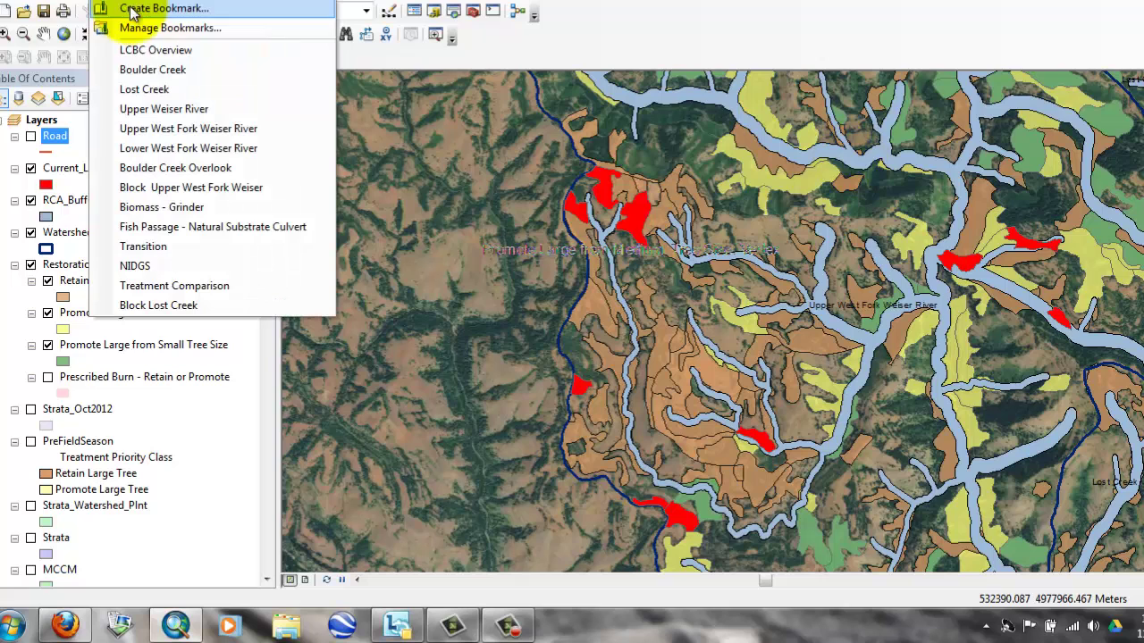
click(152, 69)
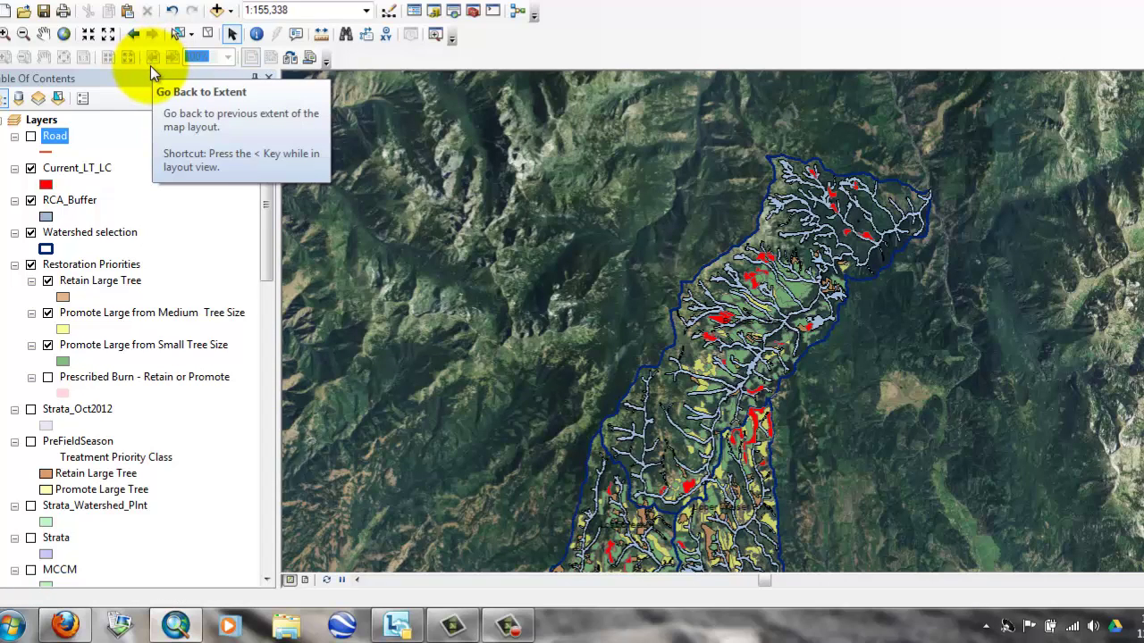
click(6, 36)
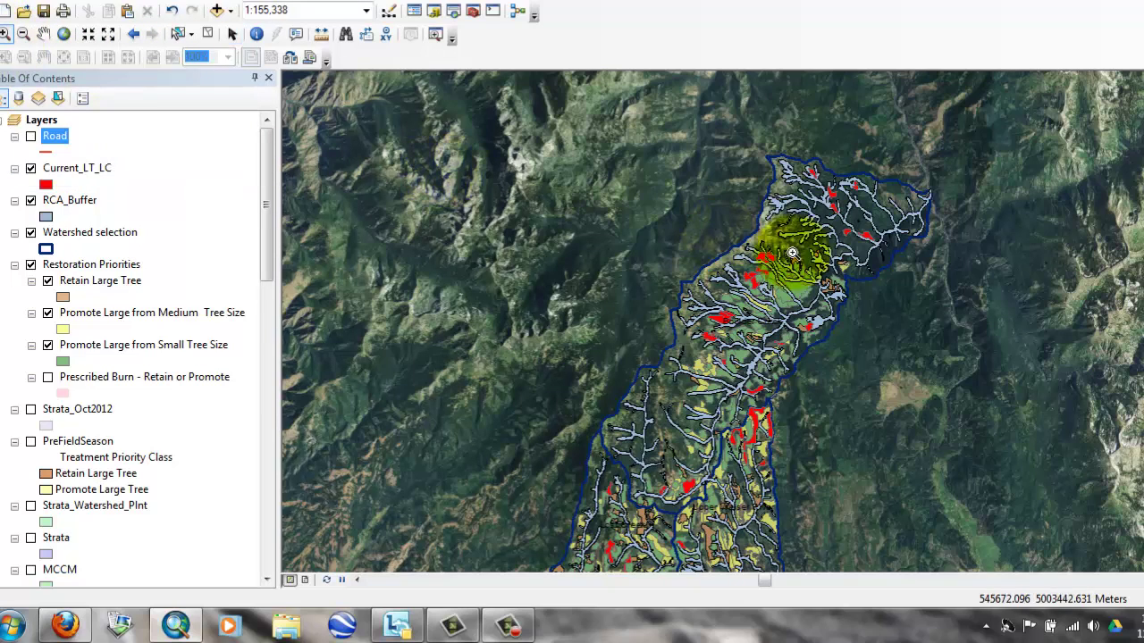
drag(845, 227, 603, 445)
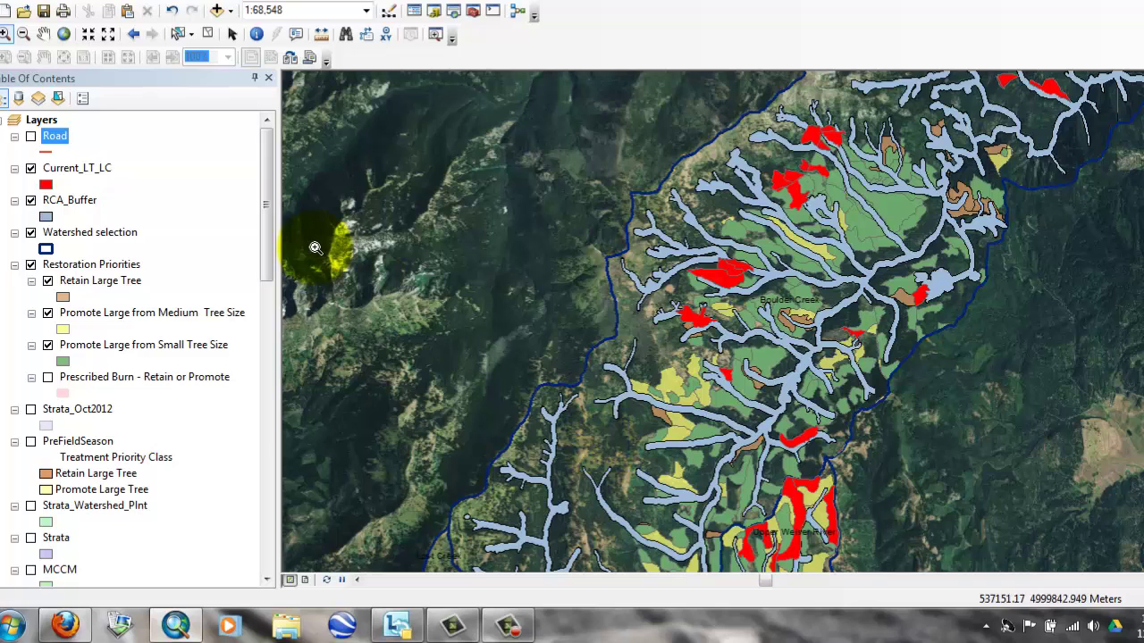
- Turn on the Road layer to overlay red road lines on the Boulder Creek map
click(31, 138)
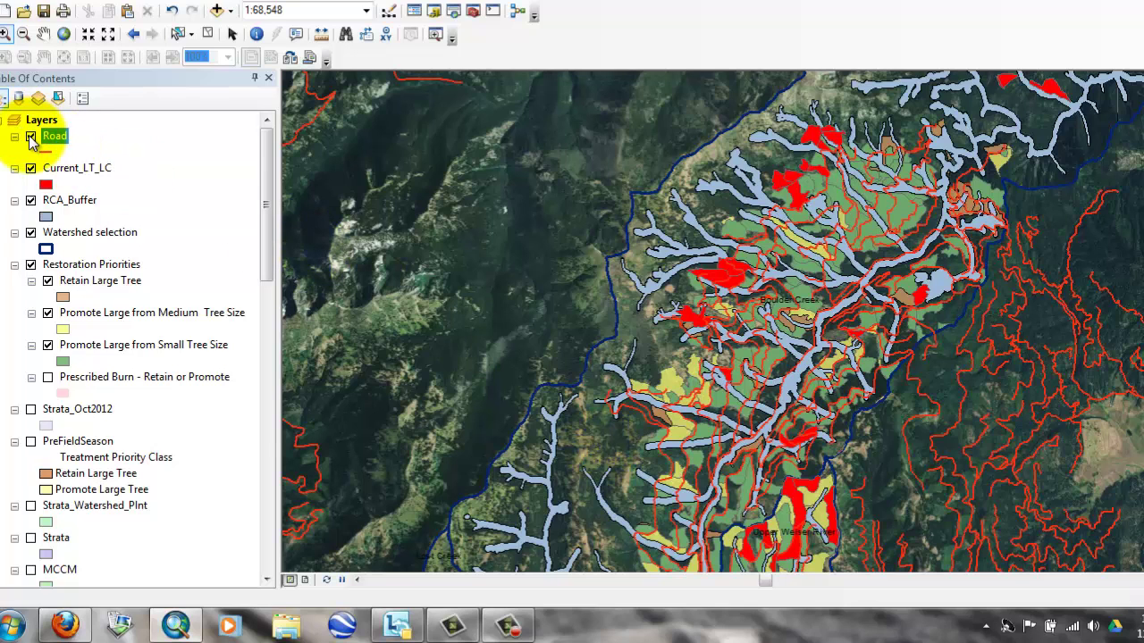